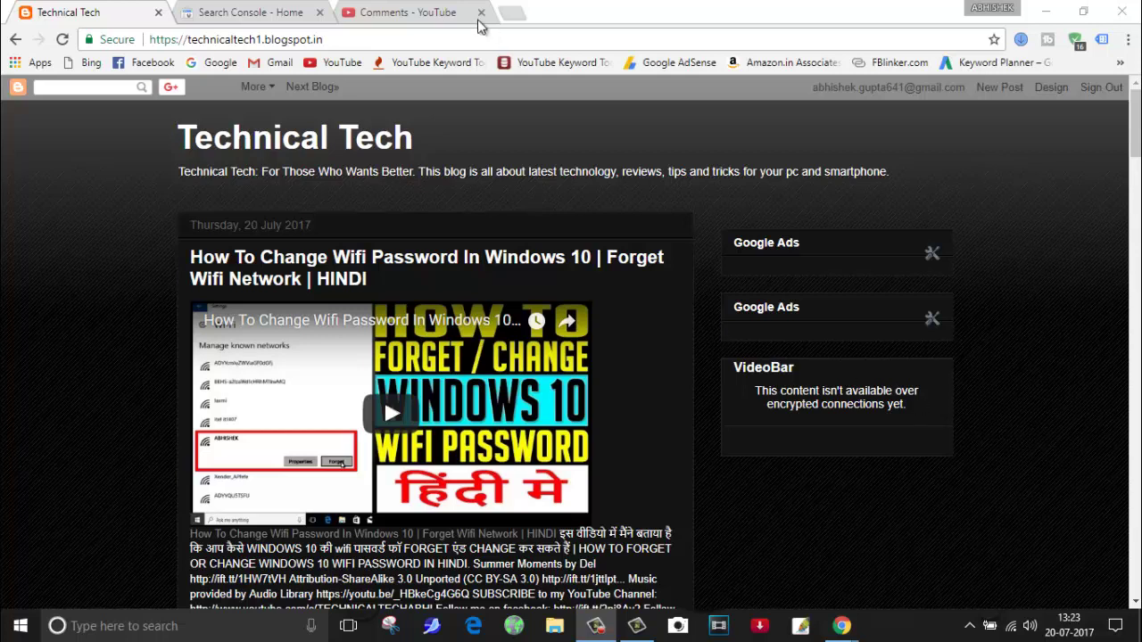
# Step: Switch to the 'Comments - YouTube' tab to see the viewer's sitemap question
pyautogui.click(432, 11)
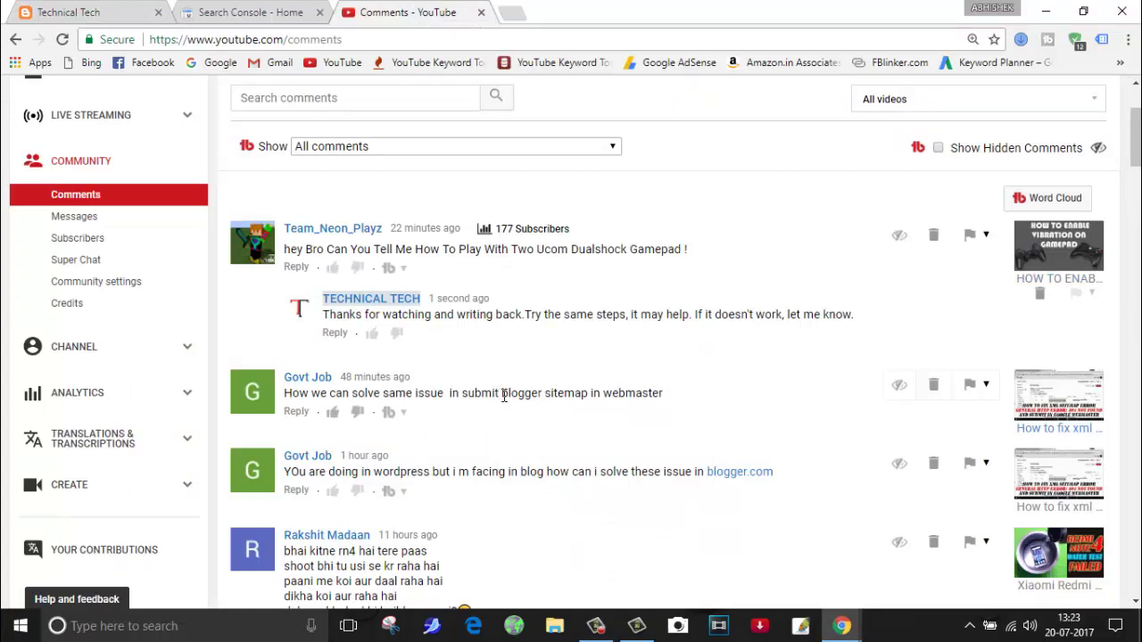
# Step: Highlight the viewer's Blogger sitemap question, then close the YouTube comments tab
pyautogui.moveTo(504, 395); pyautogui.dragTo(676, 400)
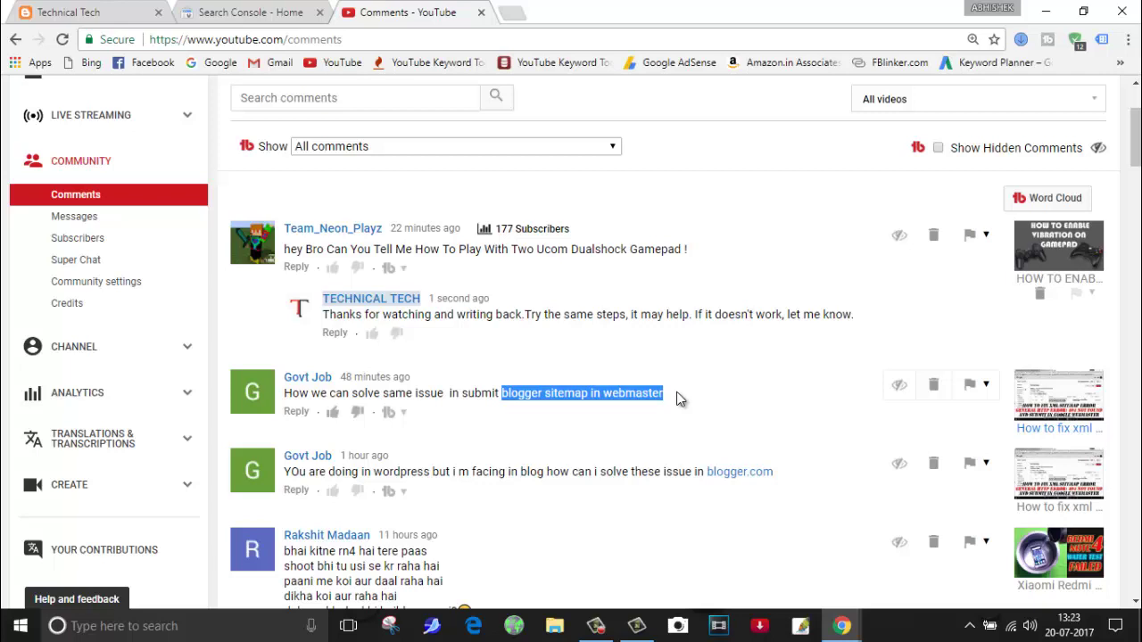
pyautogui.click(481, 12)
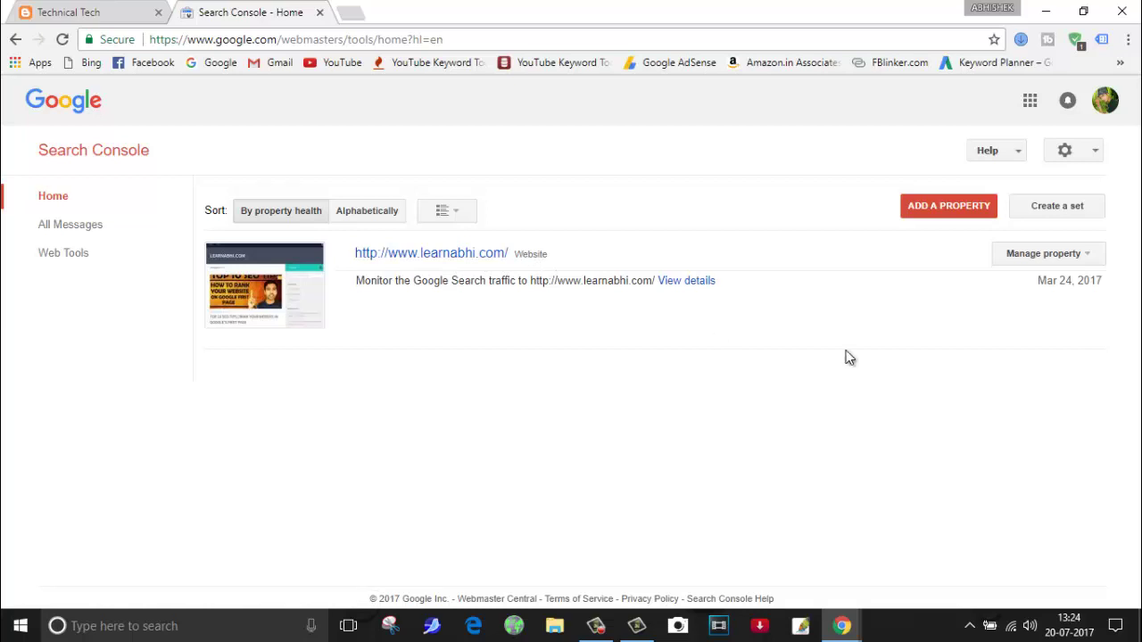
pyautogui.click(952, 219)
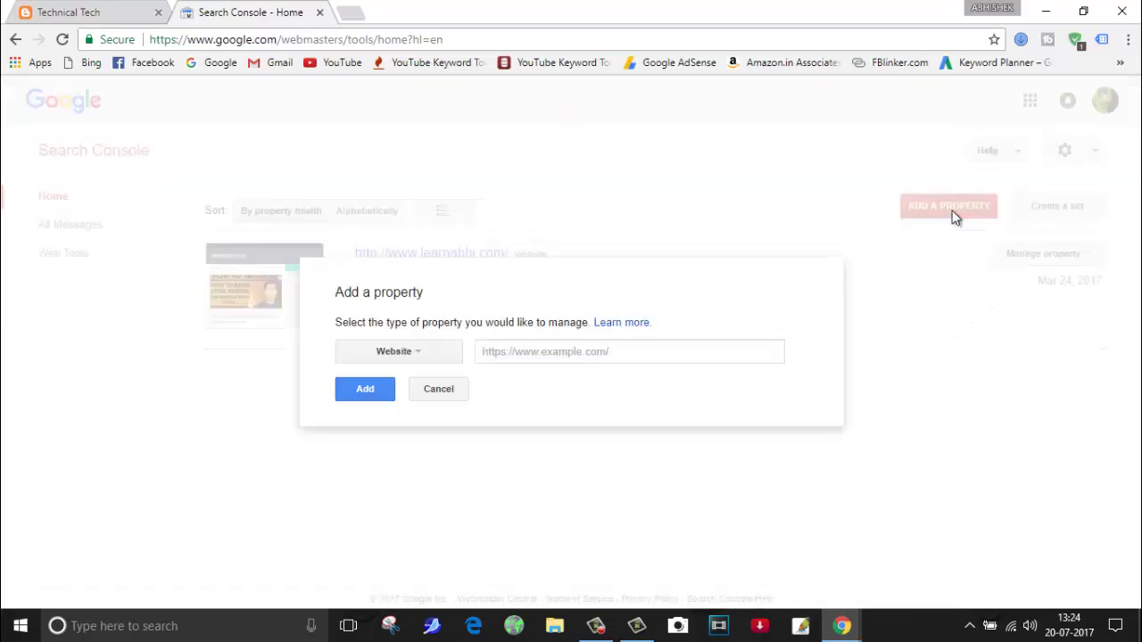
pyautogui.rightClick(560, 355)
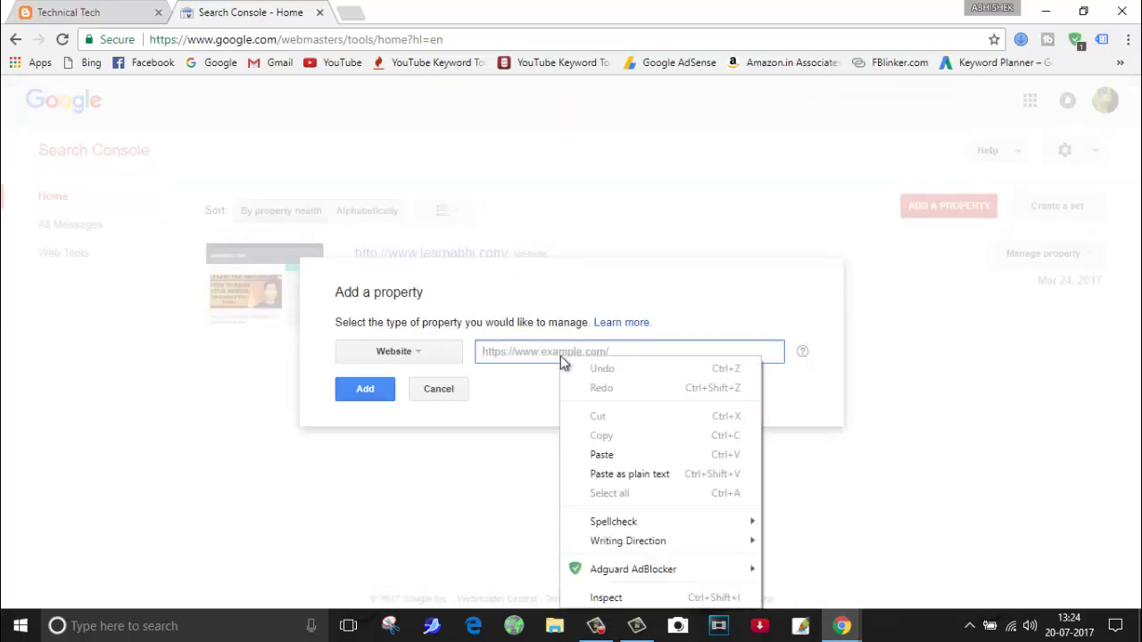
pyautogui.click(610, 456)
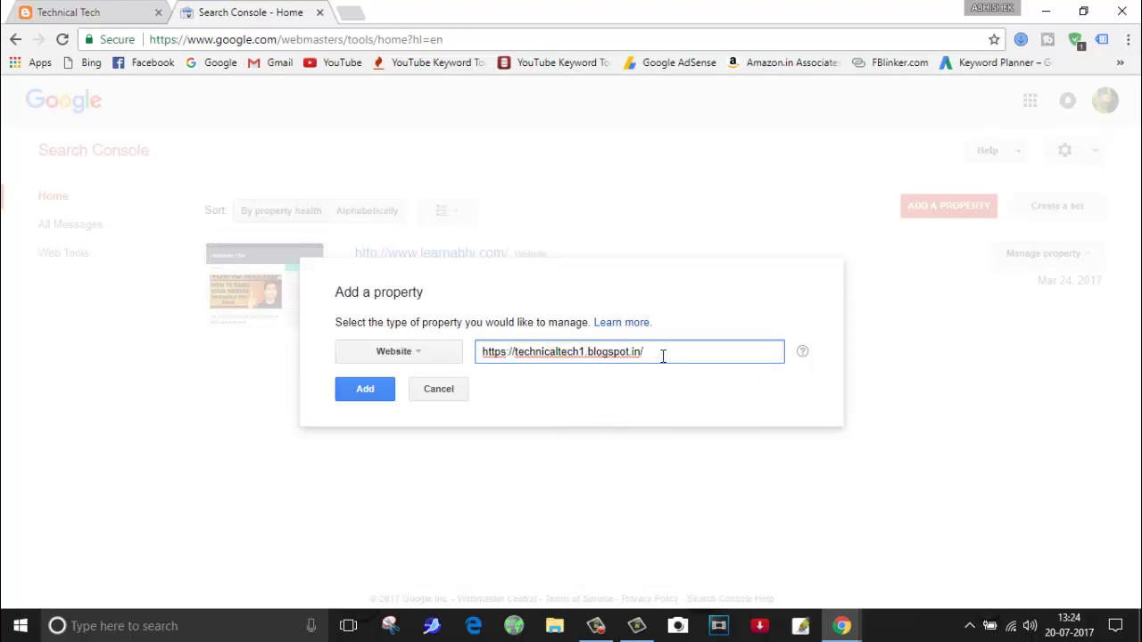
pyautogui.click(375, 393)
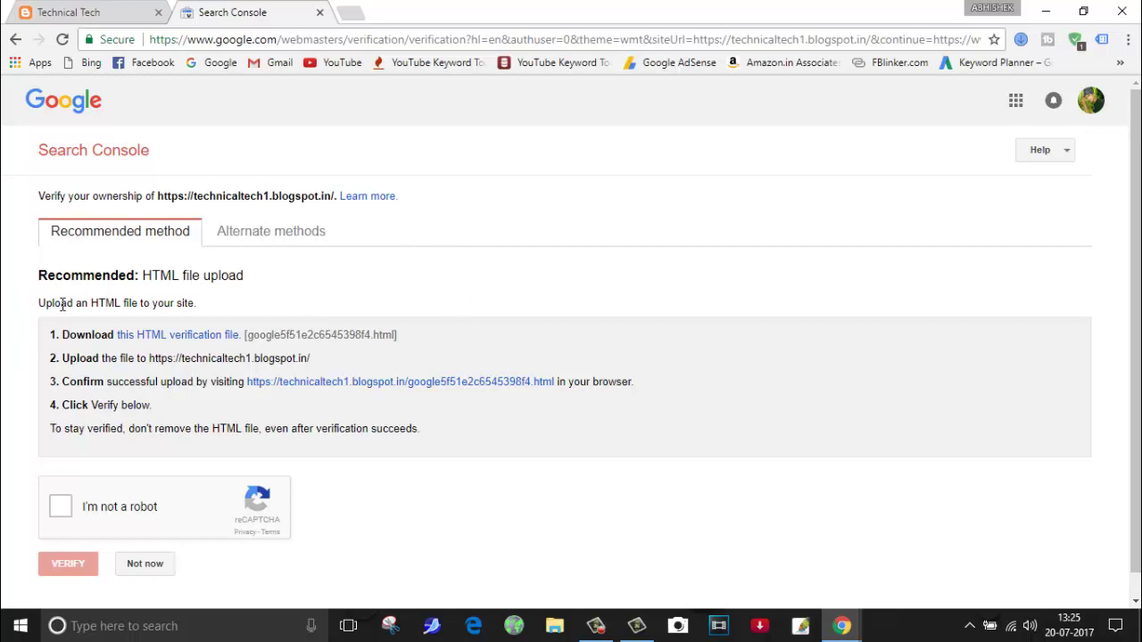
# Step: Copy the HTML tag verification meta tag from the alternate verification methods
pyautogui.click(250, 234)
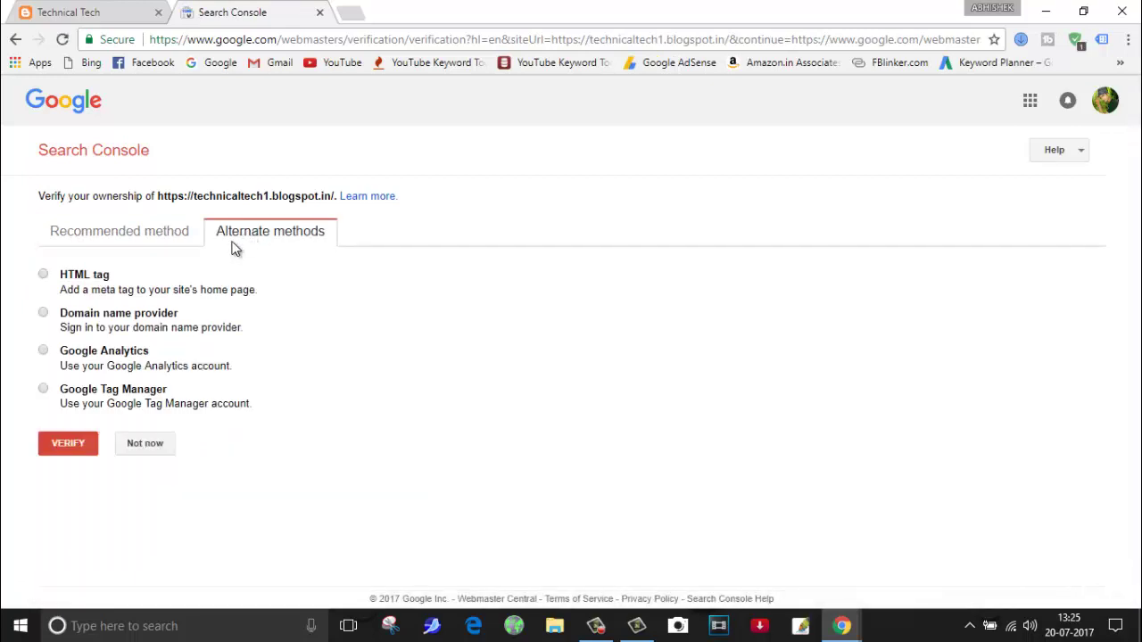
pyautogui.click(43, 275)
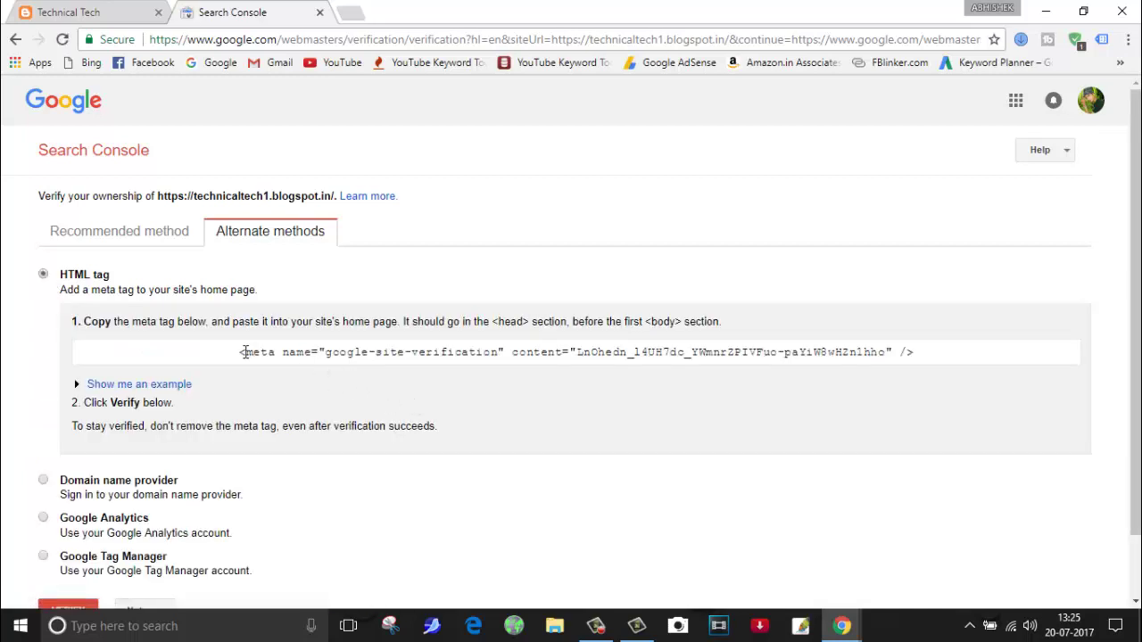
pyautogui.moveTo(244, 353); pyautogui.dragTo(984, 351)
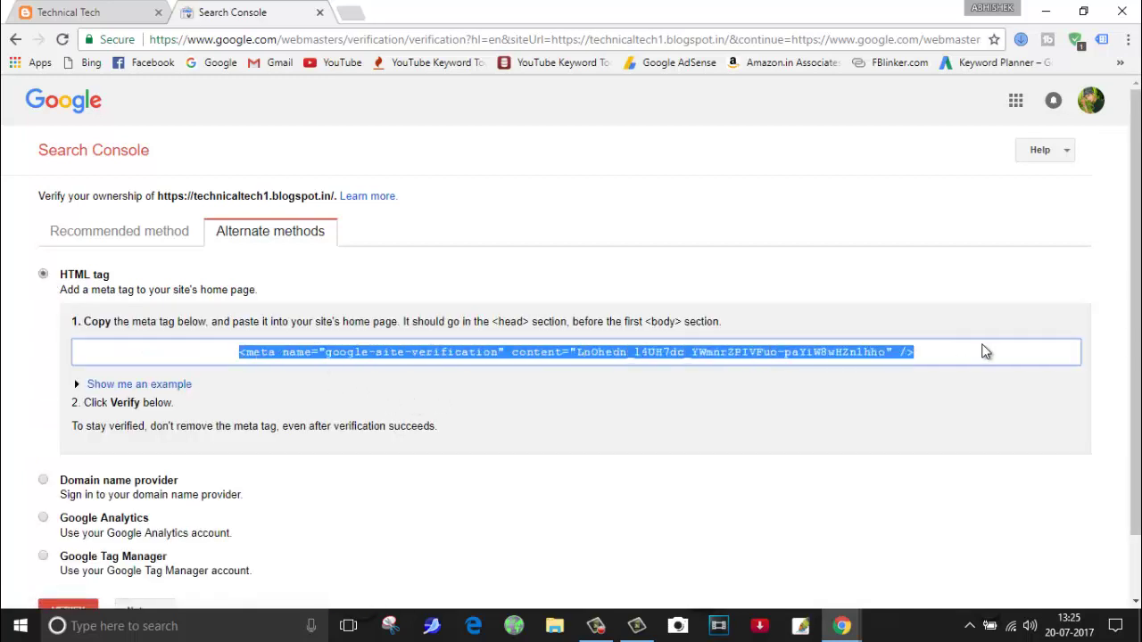
pyautogui.rightClick(867, 355)
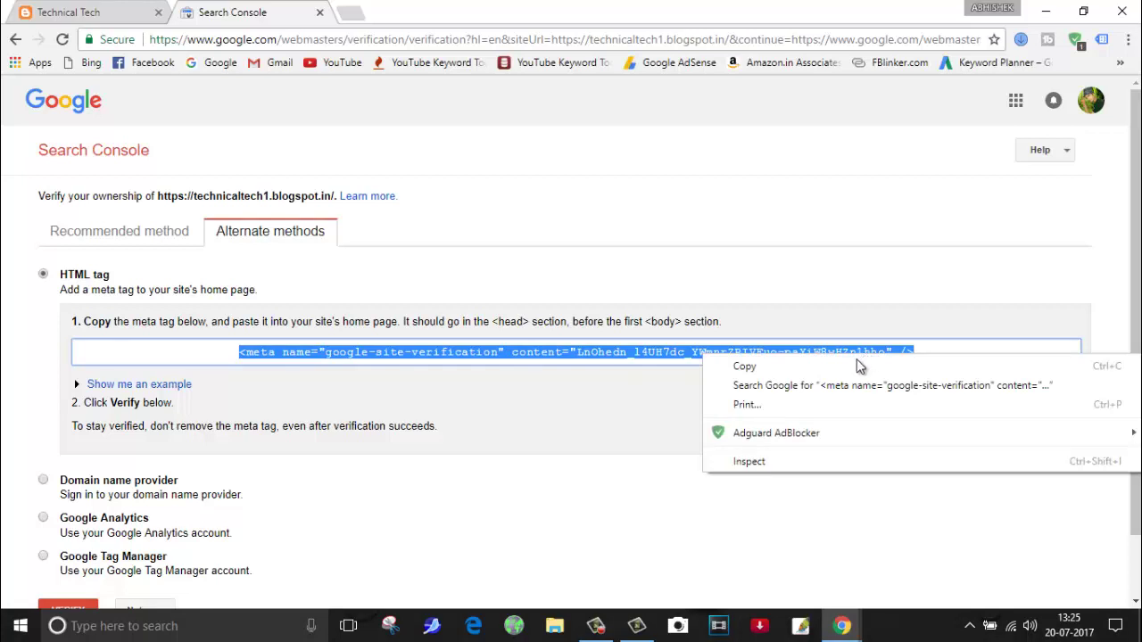
pyautogui.click(855, 364)
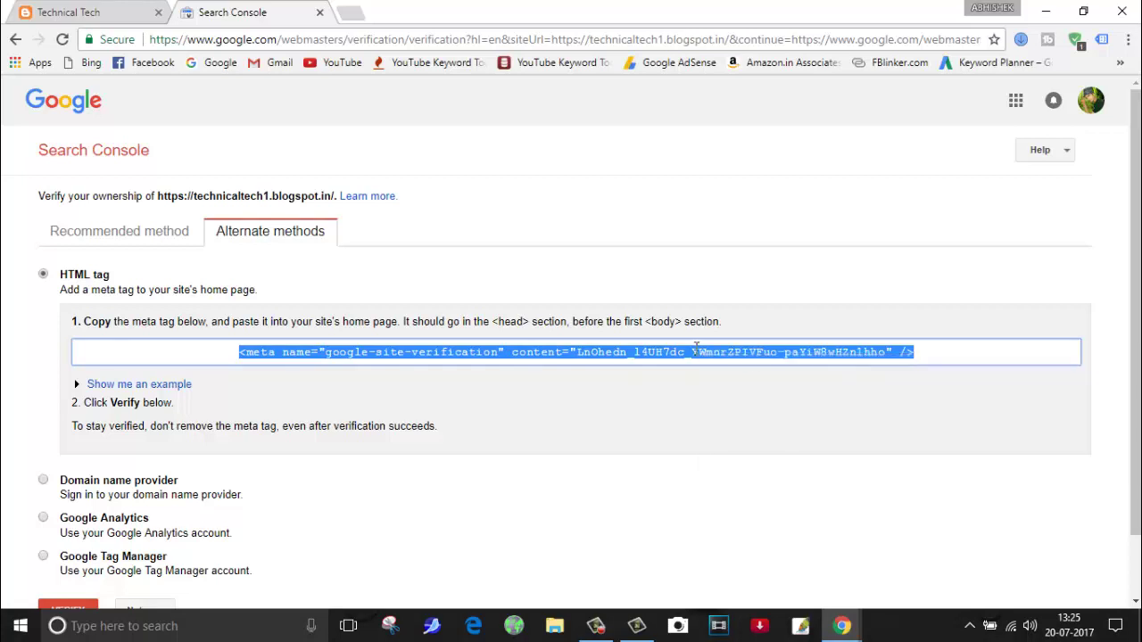
pyautogui.click(55, 11)
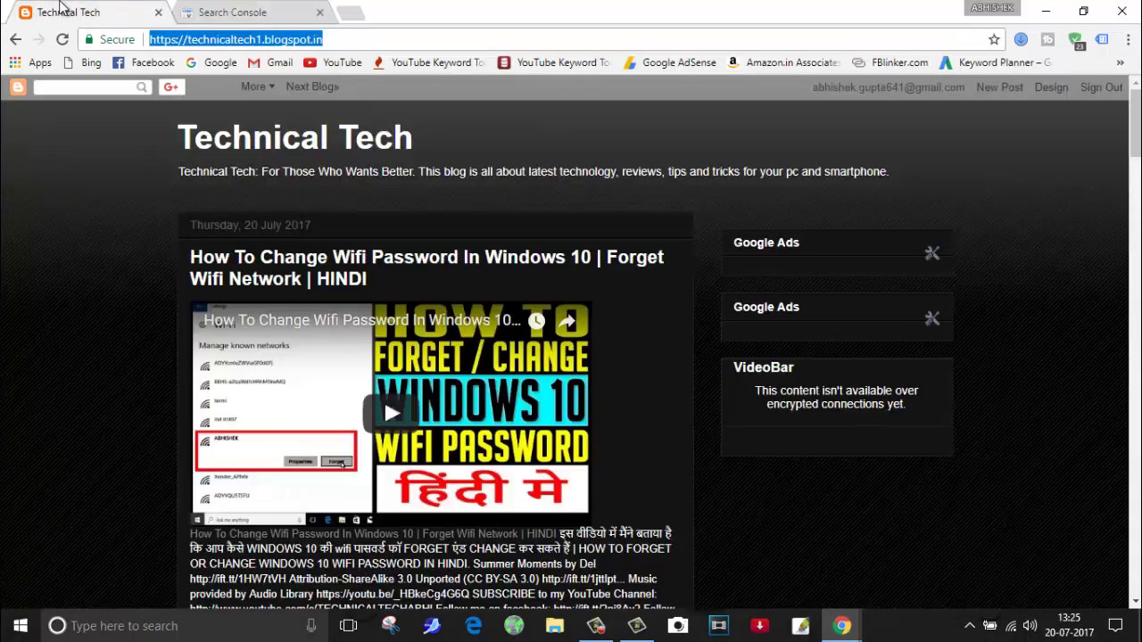
# Step: Paste the google-site-verification meta tag on a new line after <head> in the theme HTML and save it
pyautogui.click(16, 88)
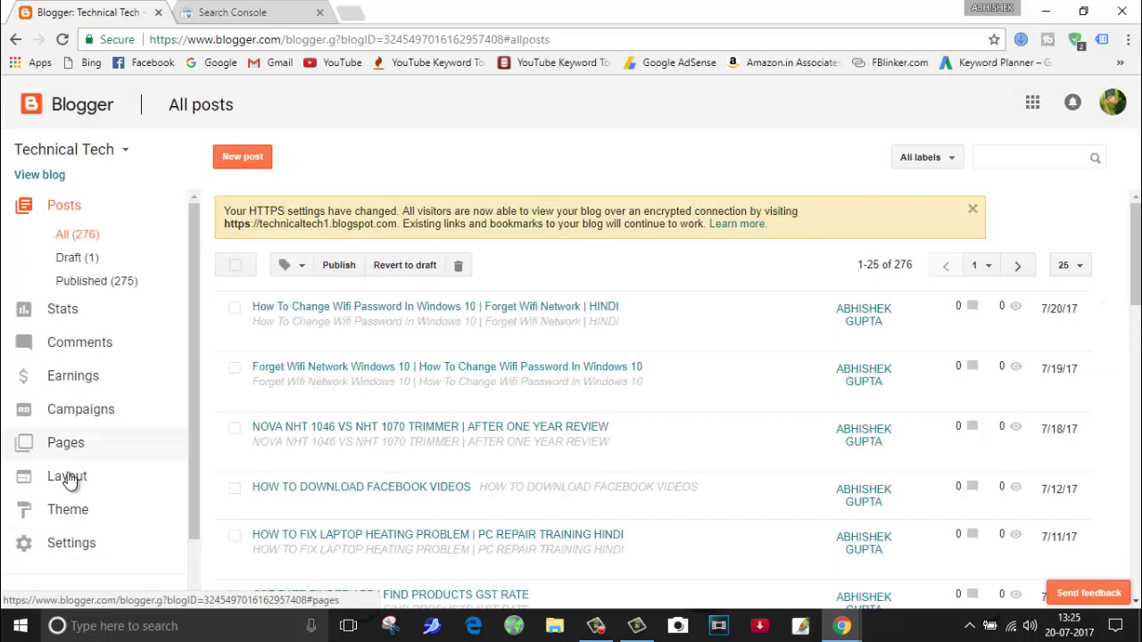
pyautogui.click(69, 512)
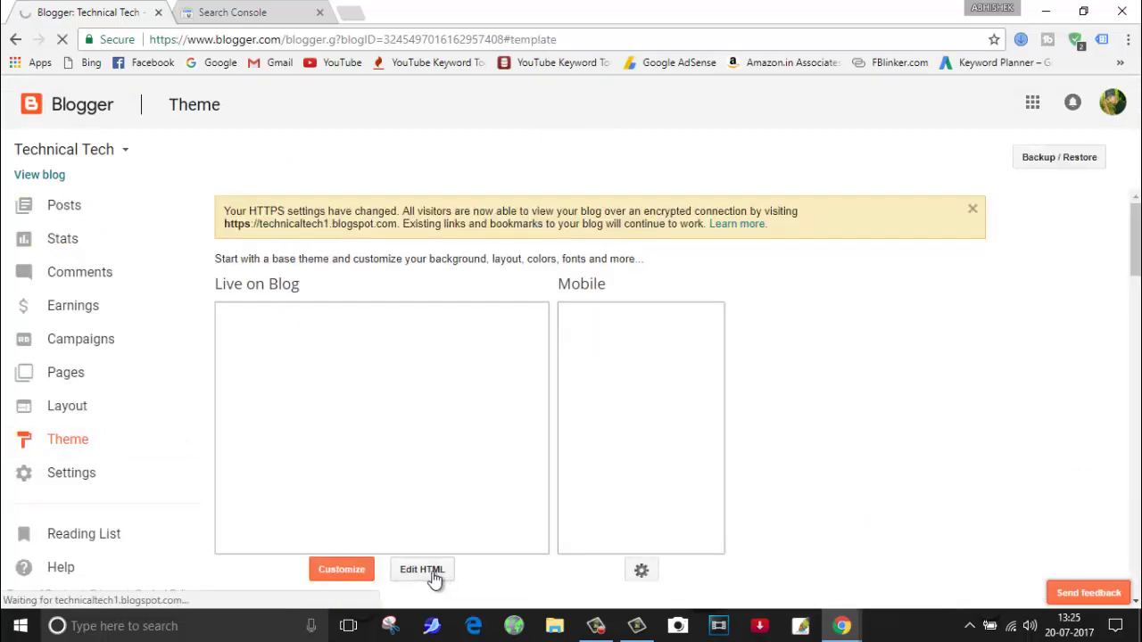
pyautogui.click(422, 570)
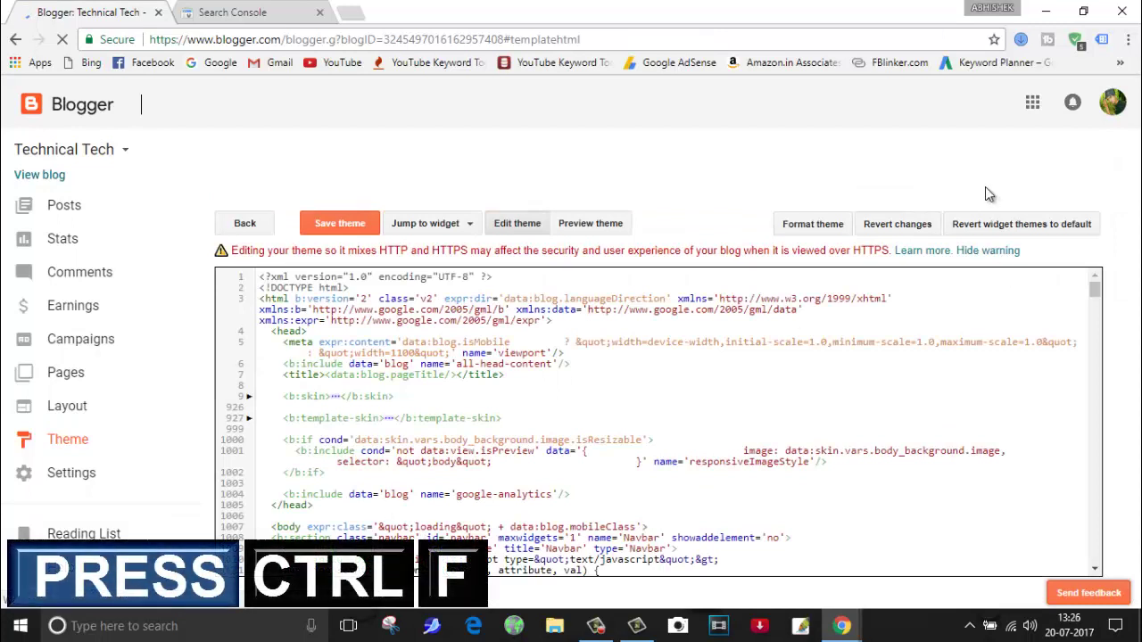
pyautogui.hotkey('ctrl', 'f')
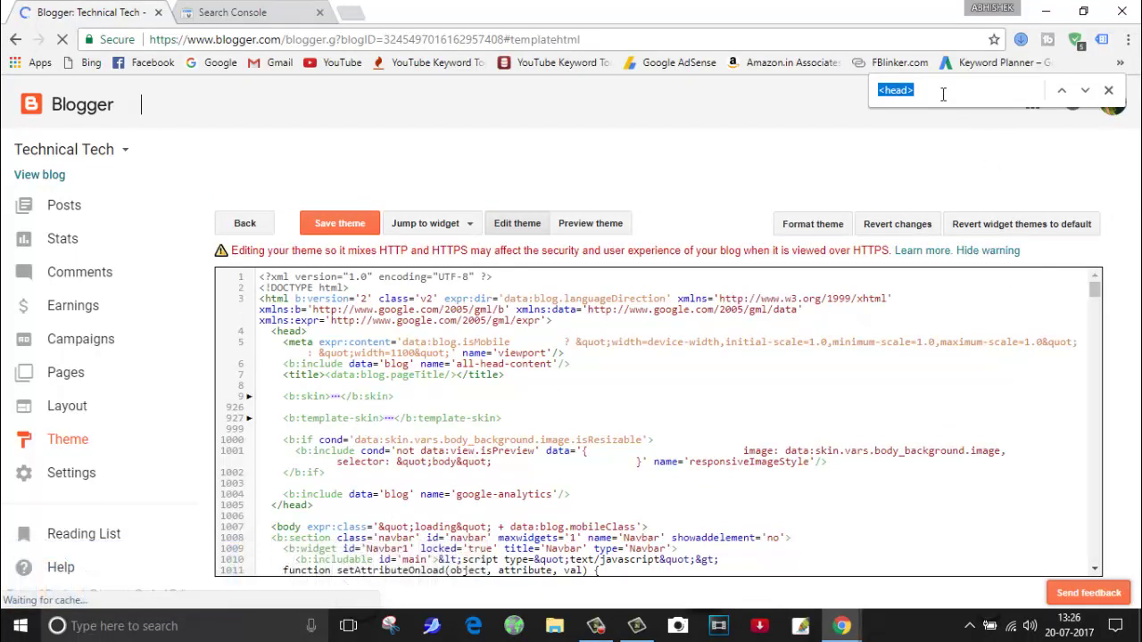
pyautogui.write('<')
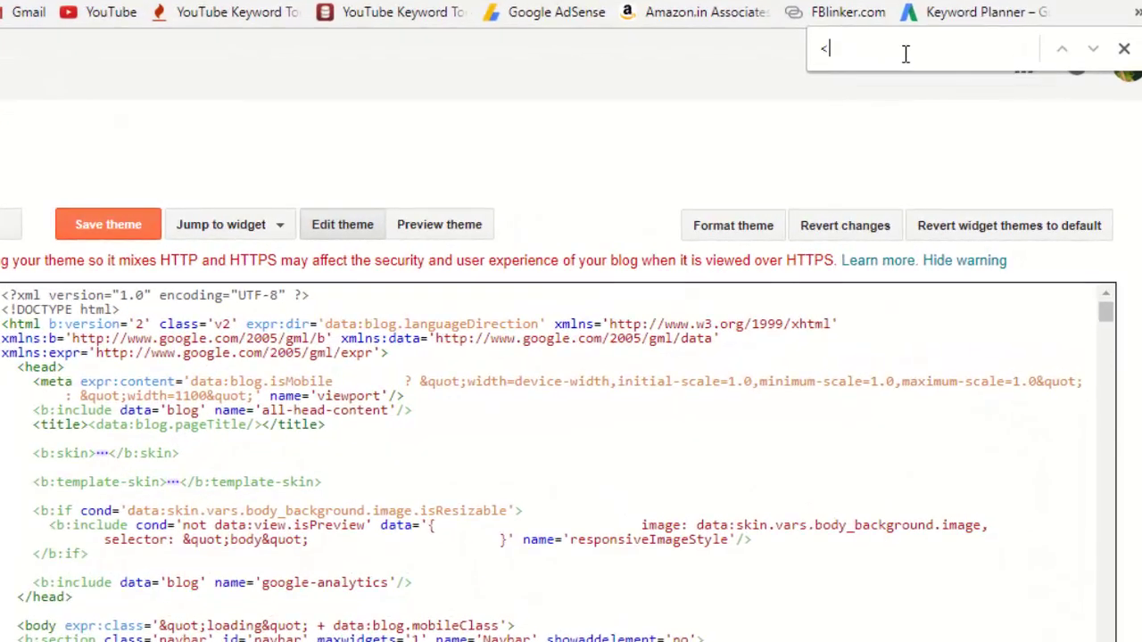
pyautogui.write('head>')
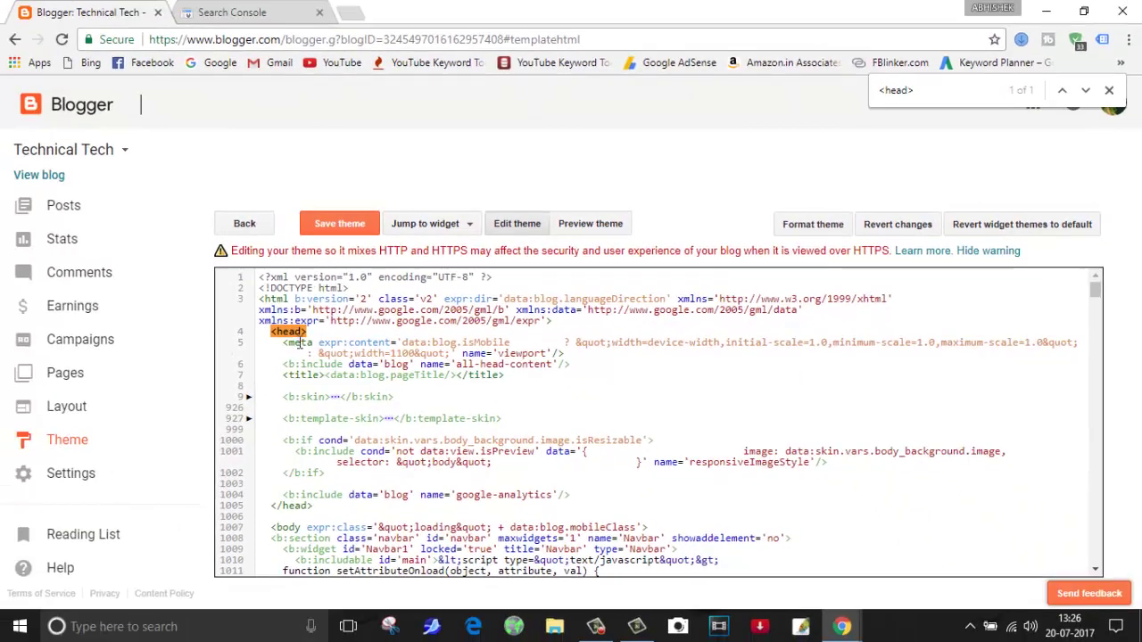
pyautogui.click(319, 332)
pyautogui.press('Return')
pyautogui.rightClick(295, 342)
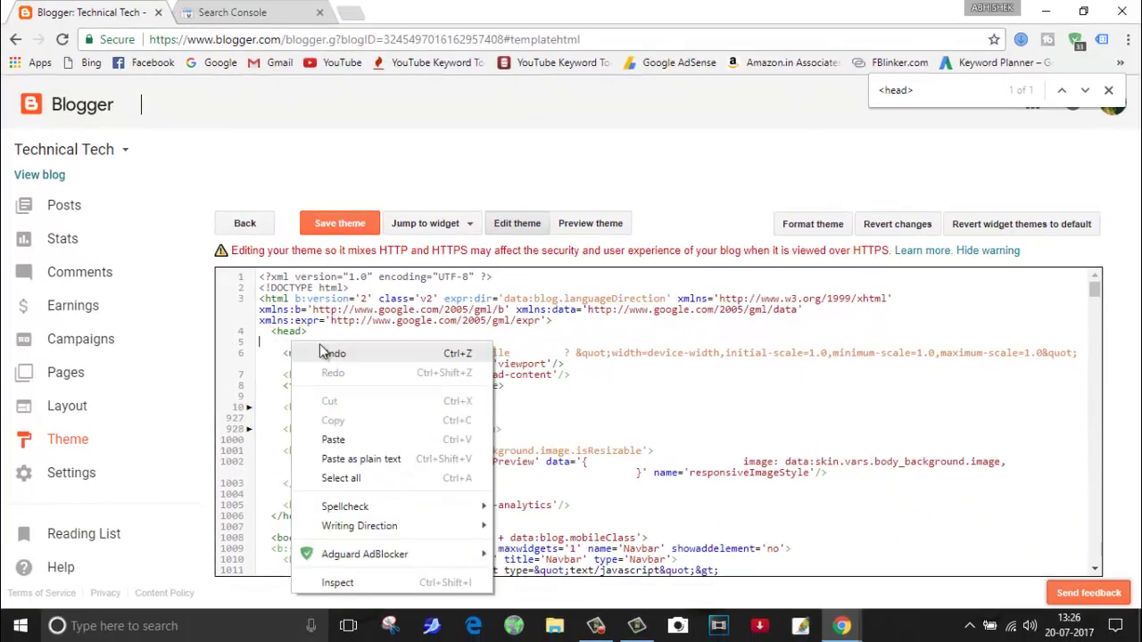
pyautogui.click(332, 440)
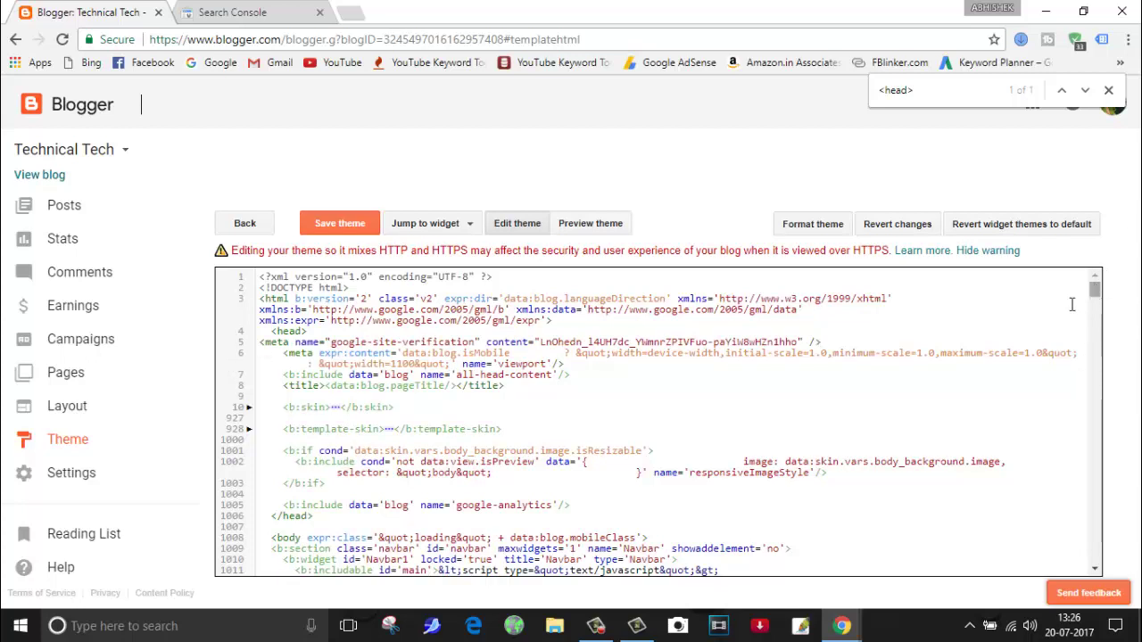
pyautogui.click(360, 226)
# Step: Verify ownership of technicaltech1.blogspot.in and continue to its dashboard
pyautogui.click(250, 11)
pyautogui.scroll(-1, 239, 397)
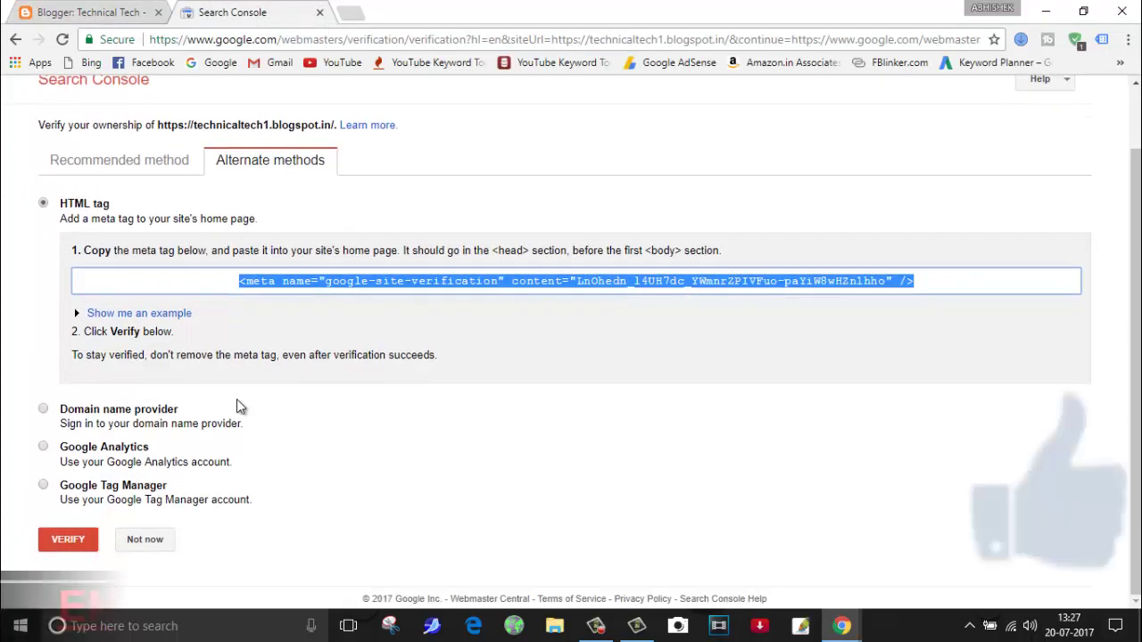
pyautogui.click(75, 544)
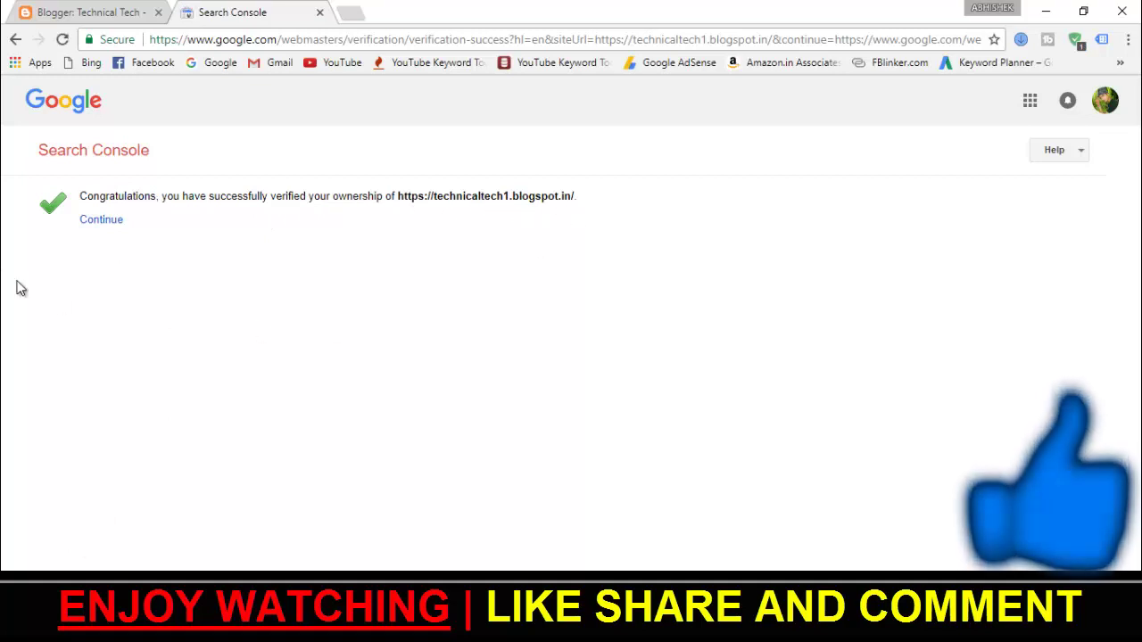
pyautogui.click(100, 220)
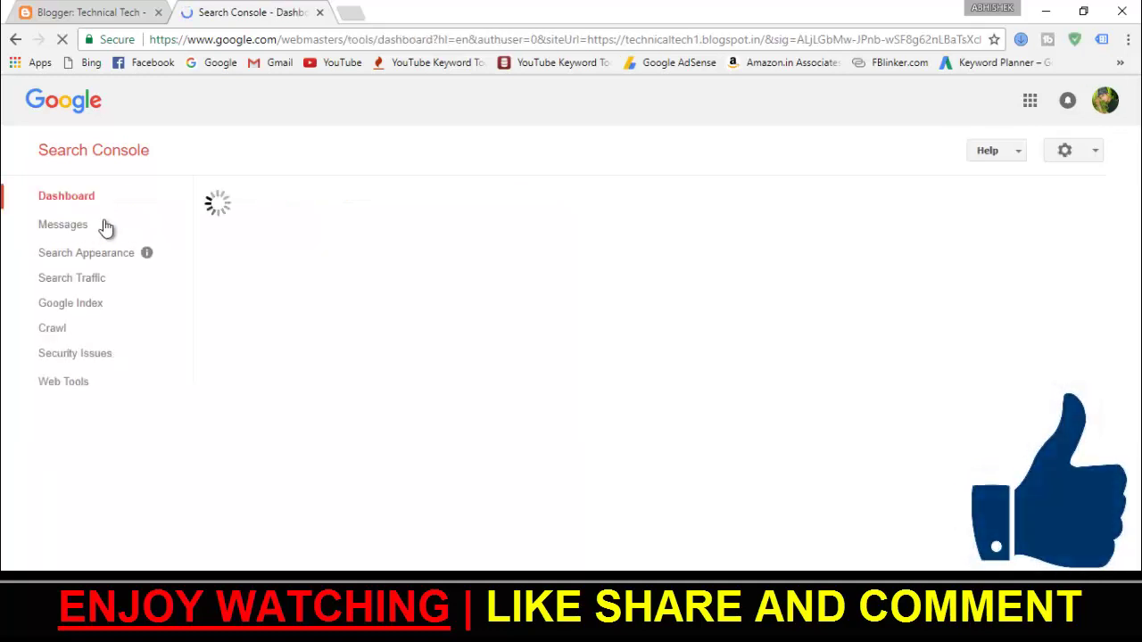
# Step: Go to Crawl > Sitemaps and open the Add/Test Sitemap form
pyautogui.click(30, 330)
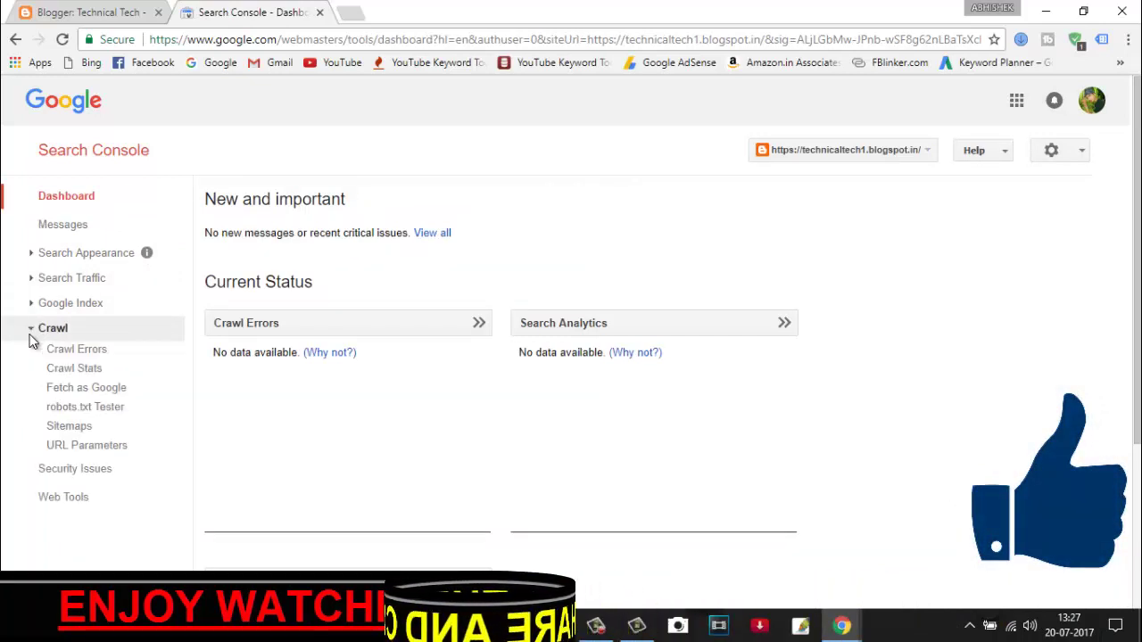
pyautogui.click(71, 429)
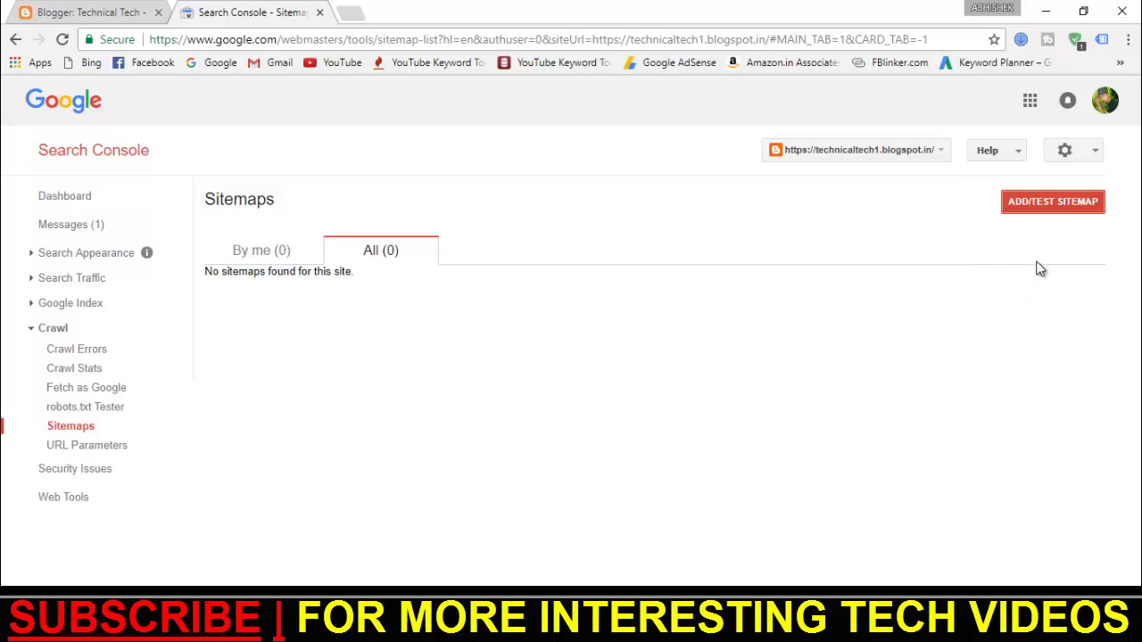
pyautogui.click(1039, 207)
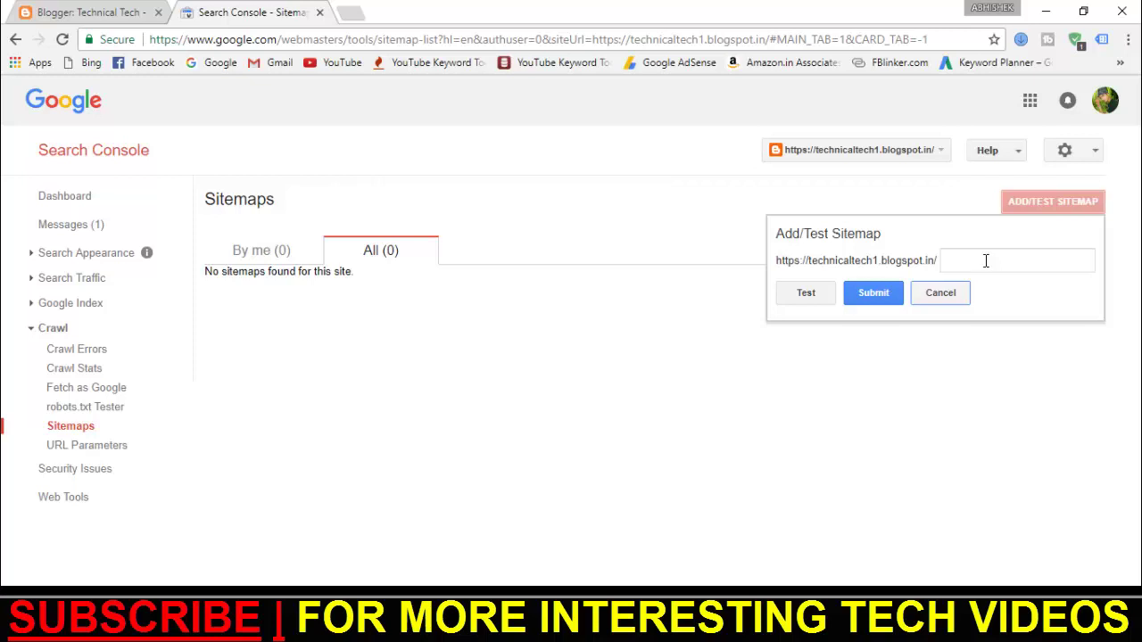
pyautogui.click(348, 16)
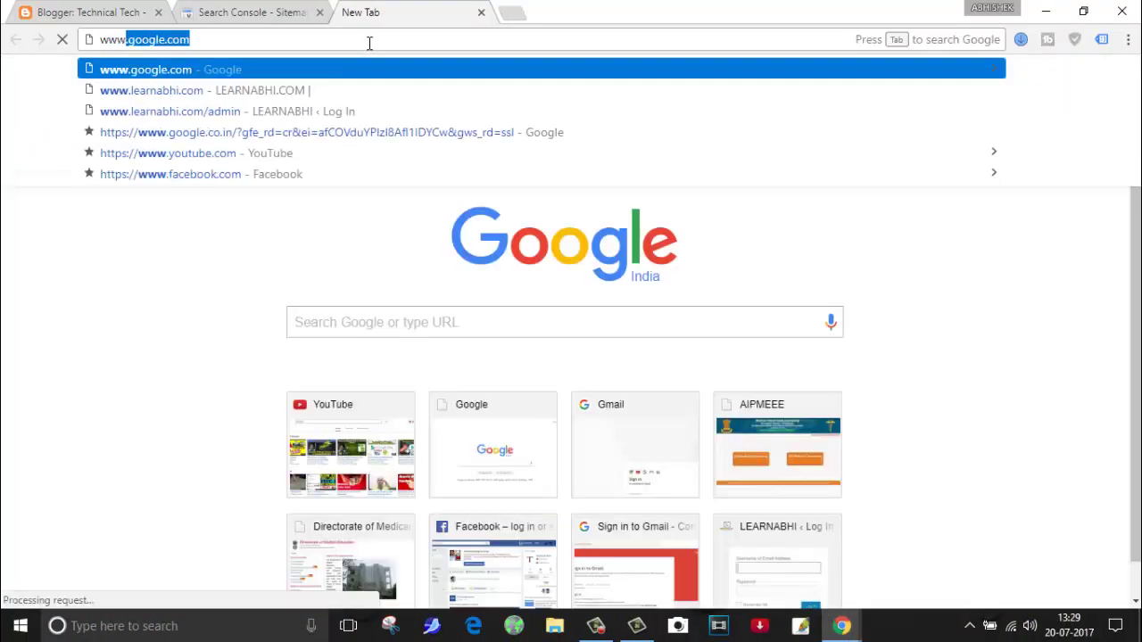
pyautogui.write('ch')
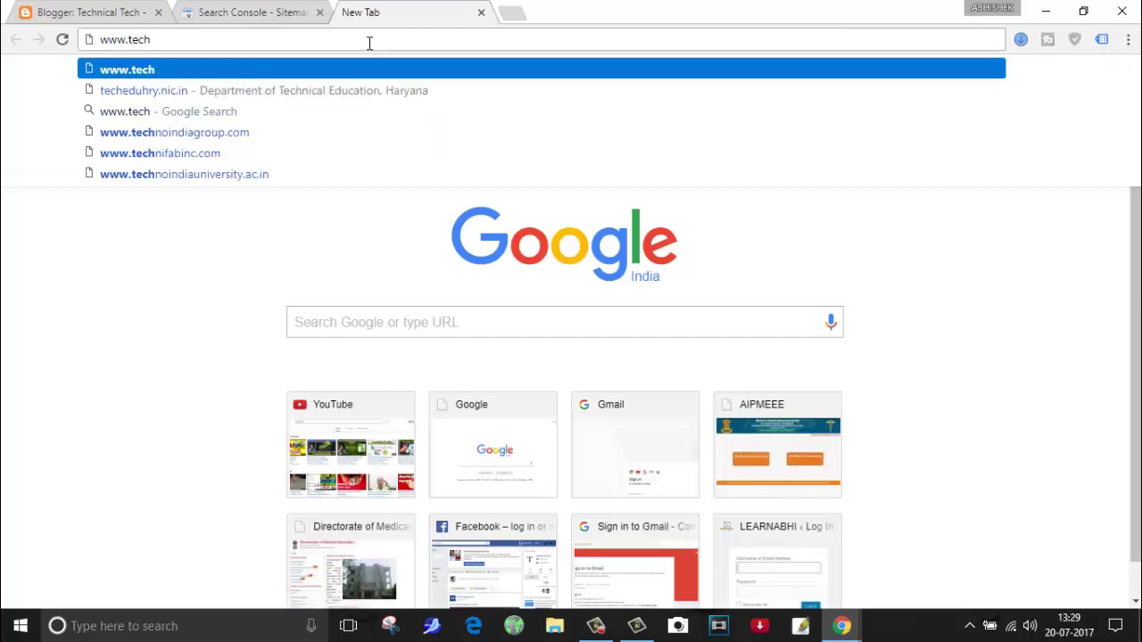
pyautogui.write('nicaltech.')
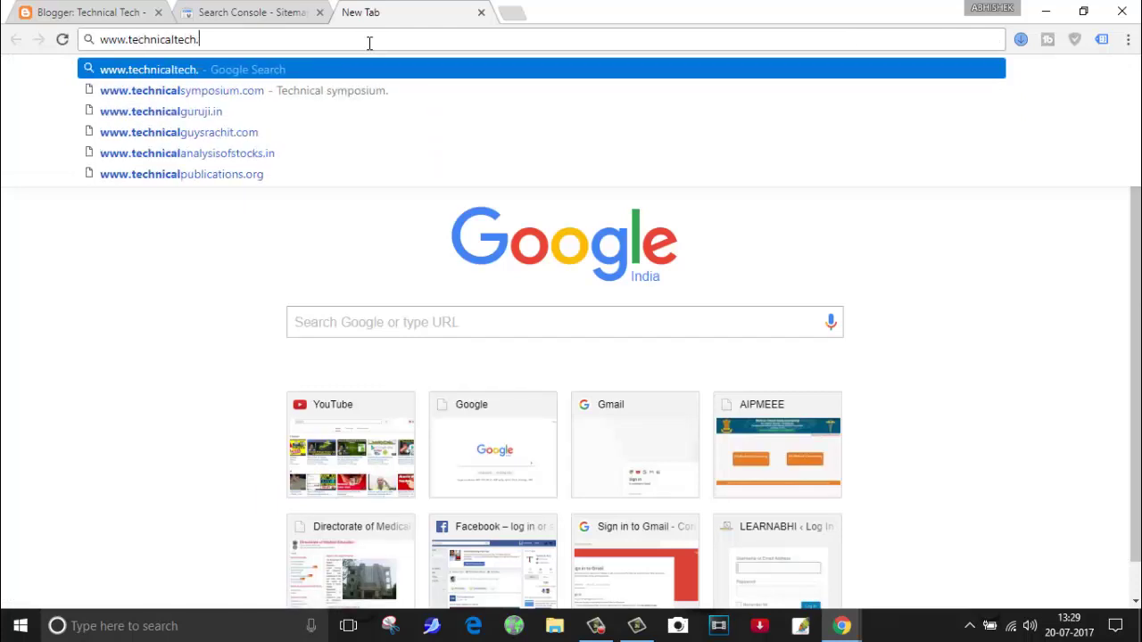
pyautogui.press('BackSpace')
pyautogui.write('1')
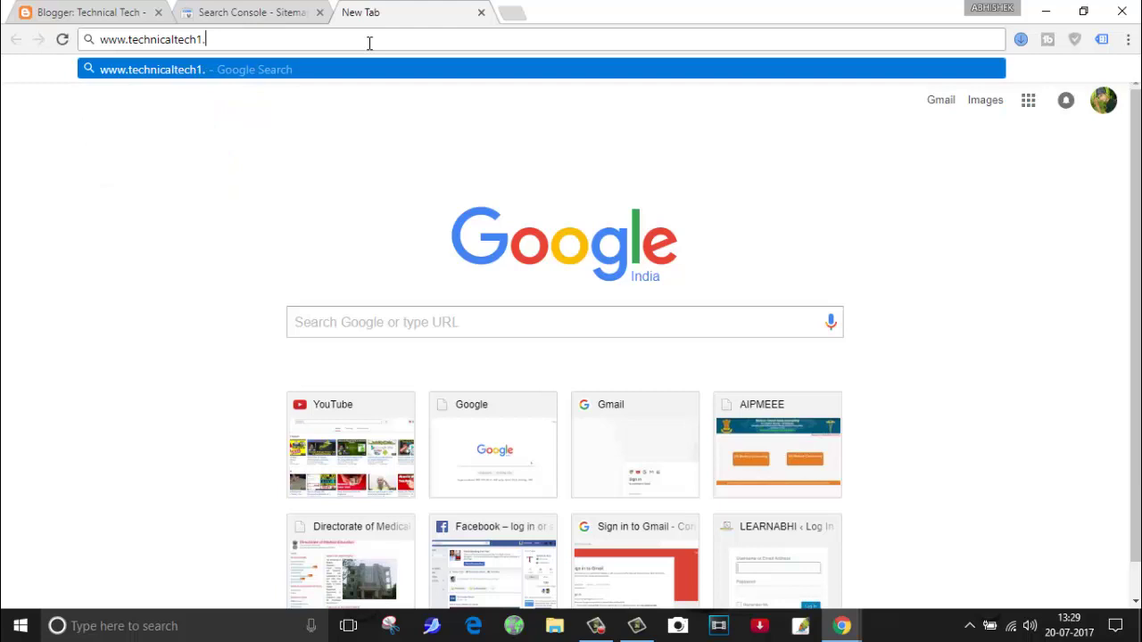
pyautogui.write('.blogspo')
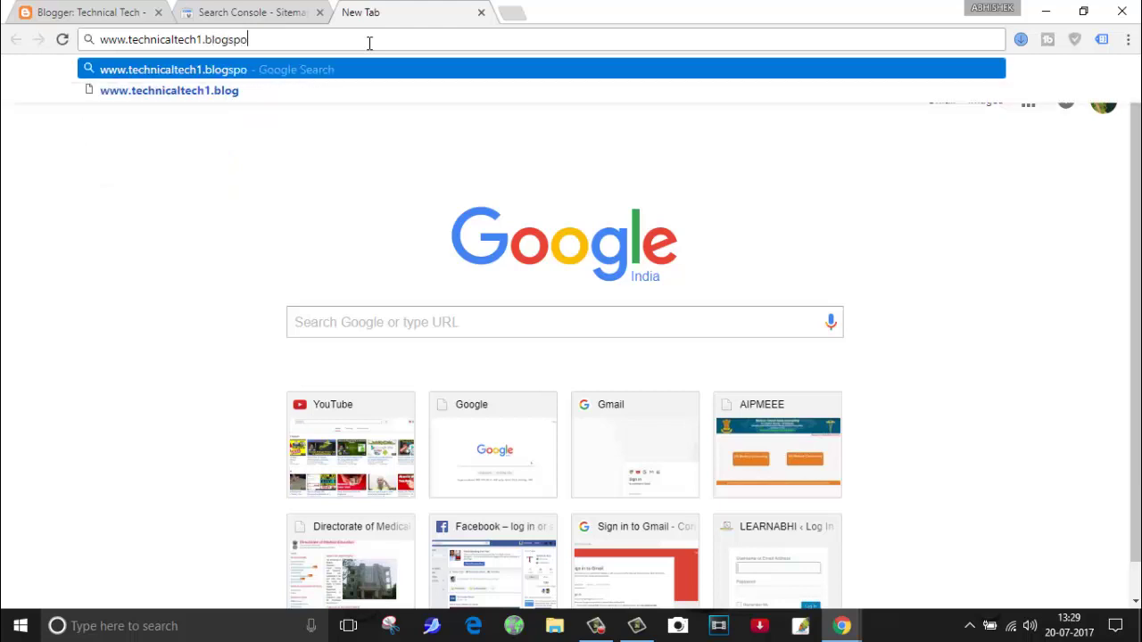
pyautogui.write('t.in')
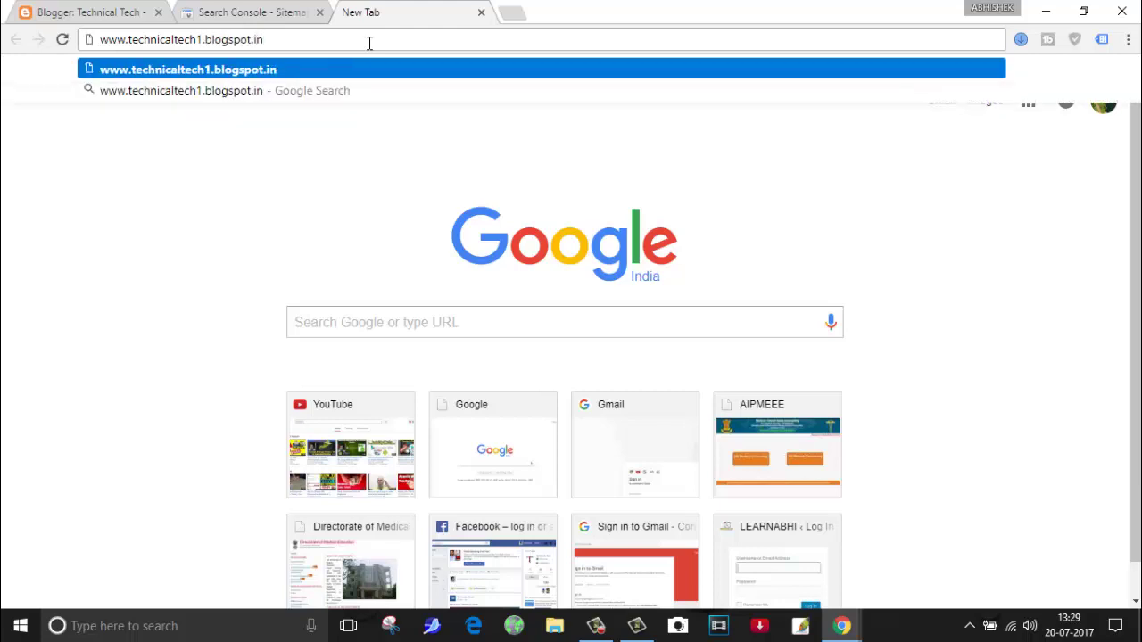
pyautogui.write('/sitemap')
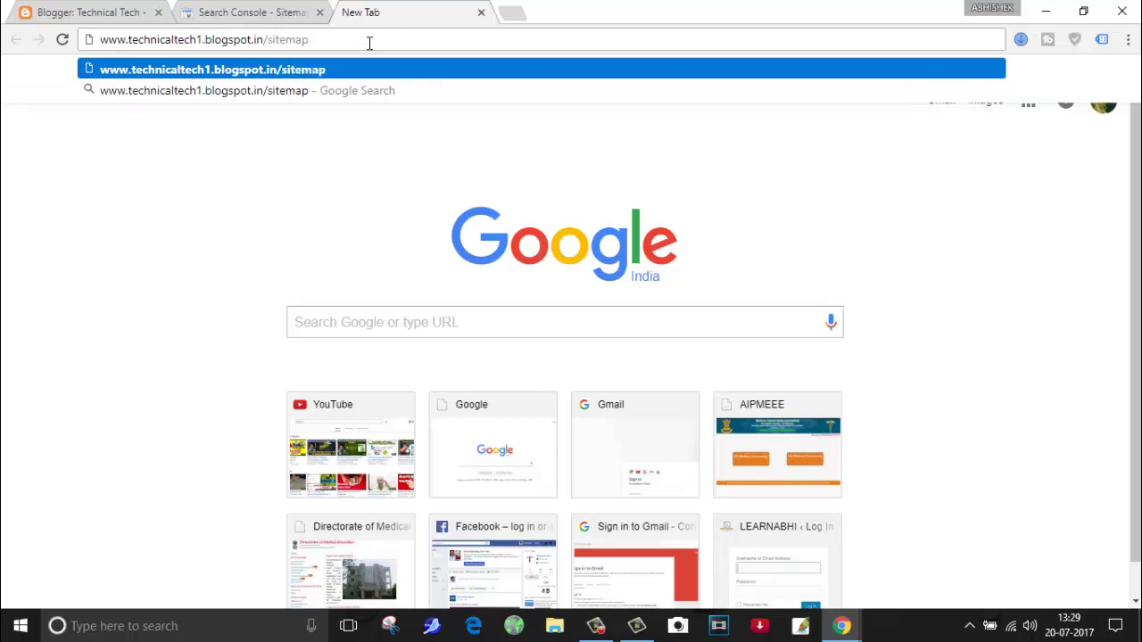
pyautogui.write('.')
pyautogui.write('xml')
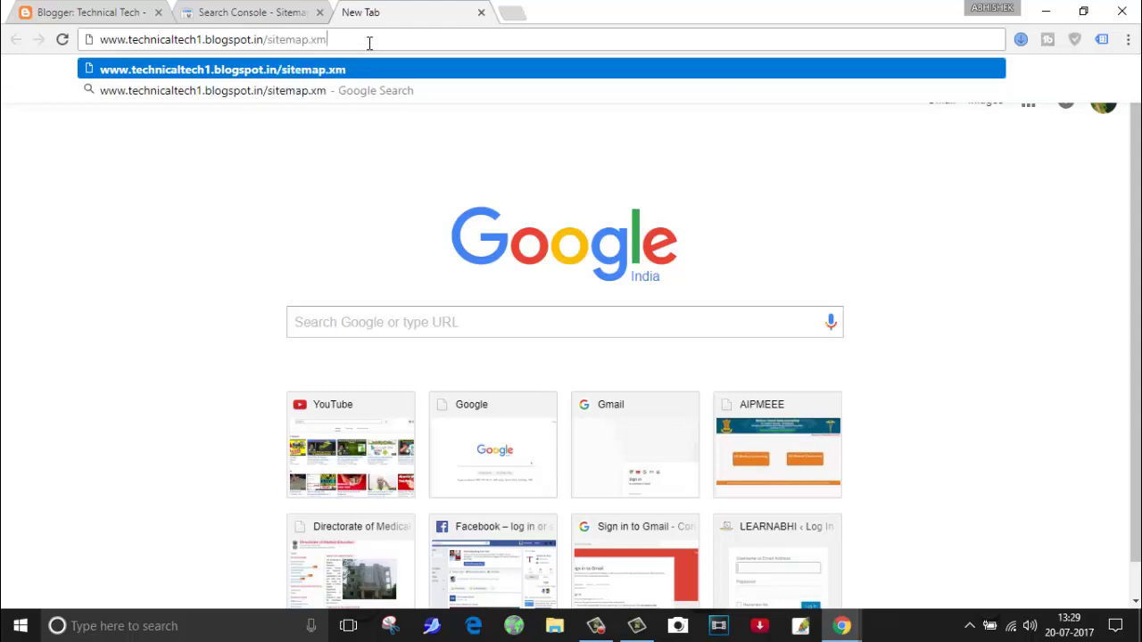
pyautogui.press('Return')
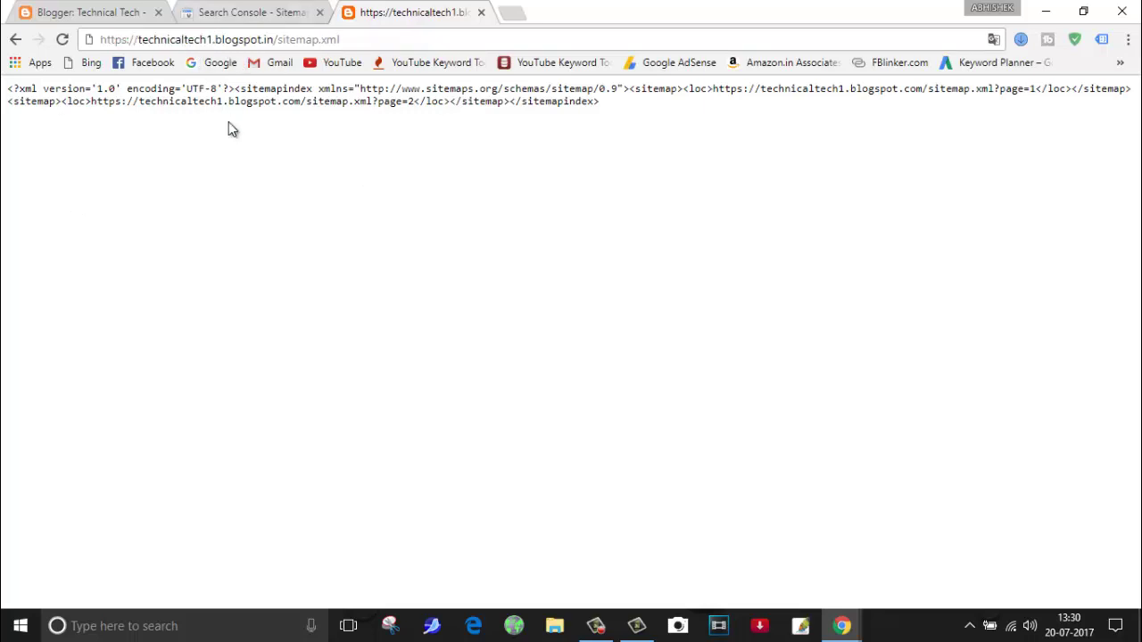
pyautogui.moveTo(279, 39); pyautogui.dragTo(346, 40)
pyautogui.hotkey('ctrl', 'c')
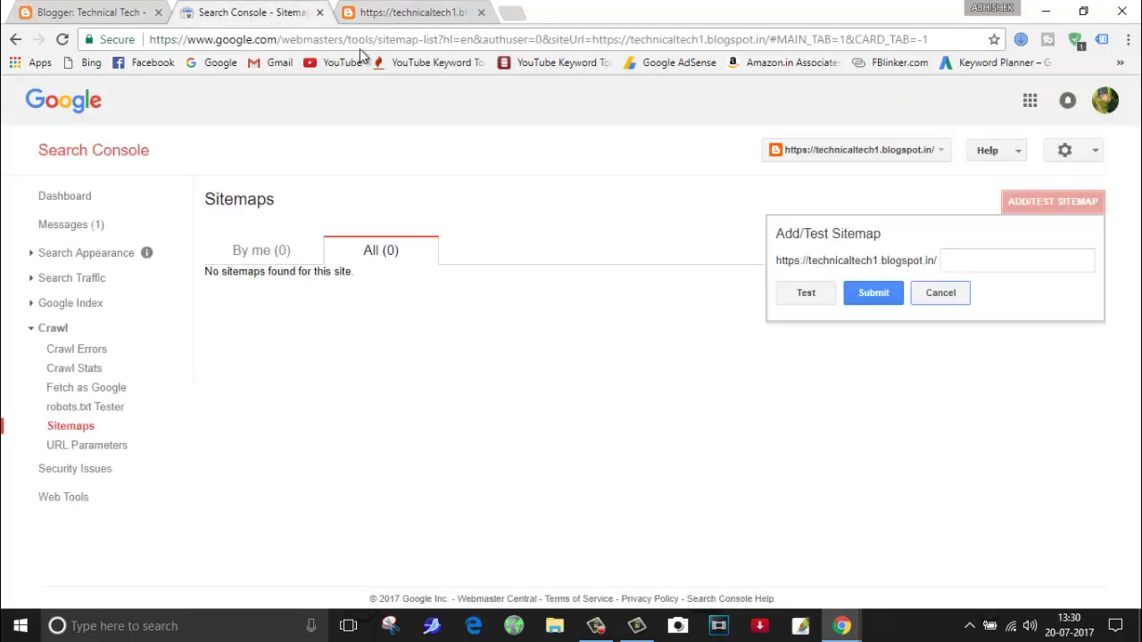
# Step: Test sitemap.xml and confirm the results show 2 children and no errors
pyautogui.click(976, 262)
pyautogui.rightClick(976, 262)
pyautogui.click(983, 362)
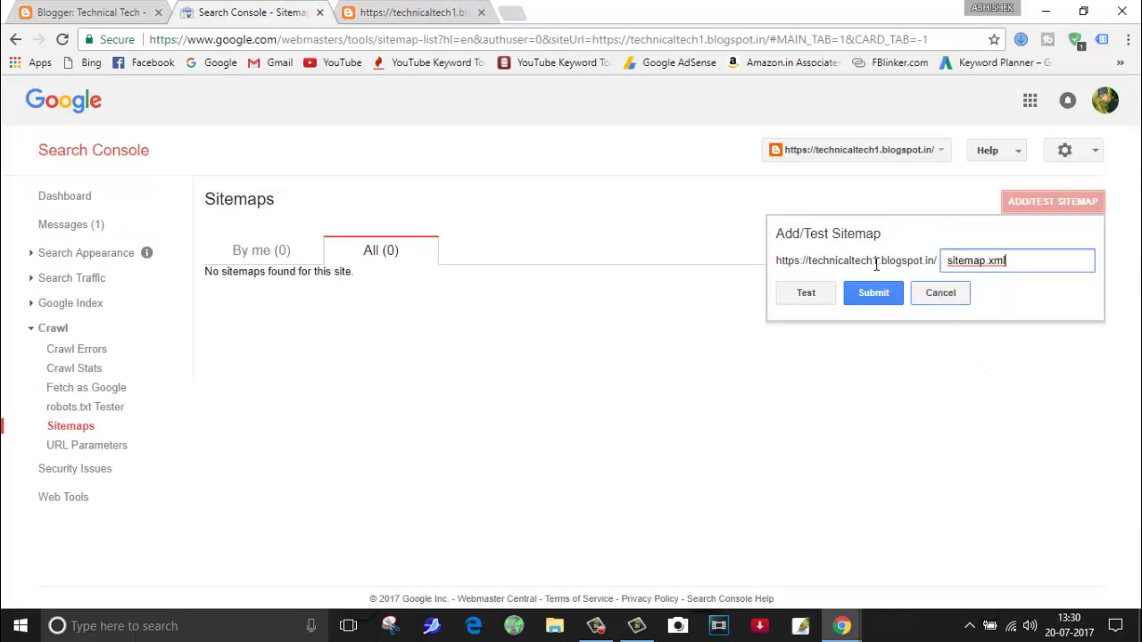
pyautogui.doubleClick(962, 261)
pyautogui.hotkey('ctrl', 'c')
pyautogui.click(1036, 261)
pyautogui.click(805, 294)
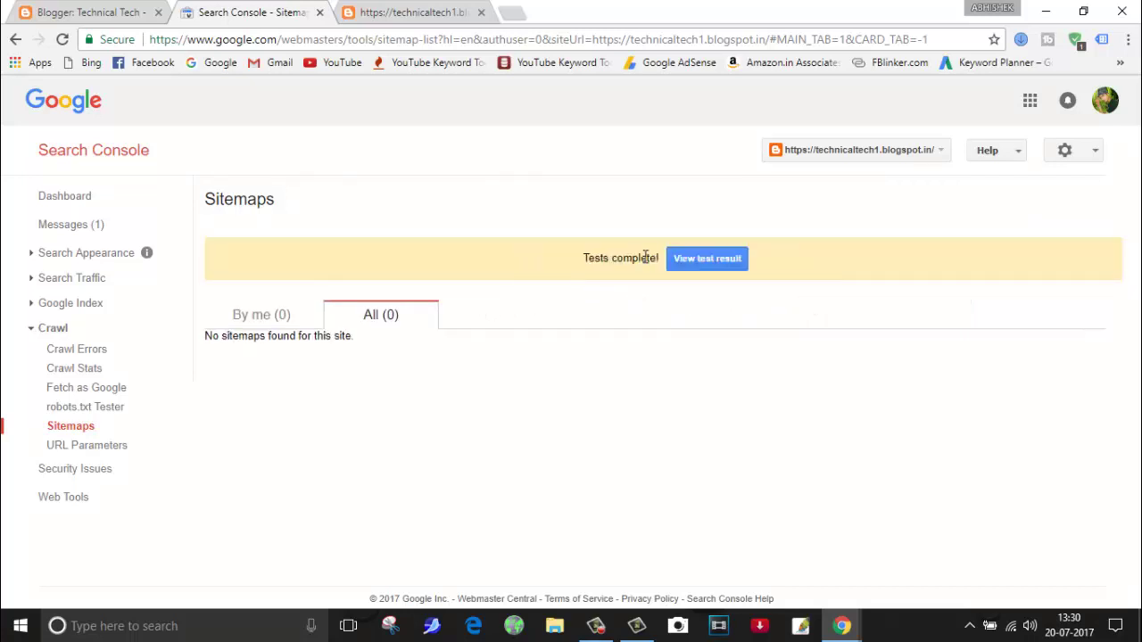
pyautogui.moveTo(587, 260); pyautogui.dragTo(662, 259)
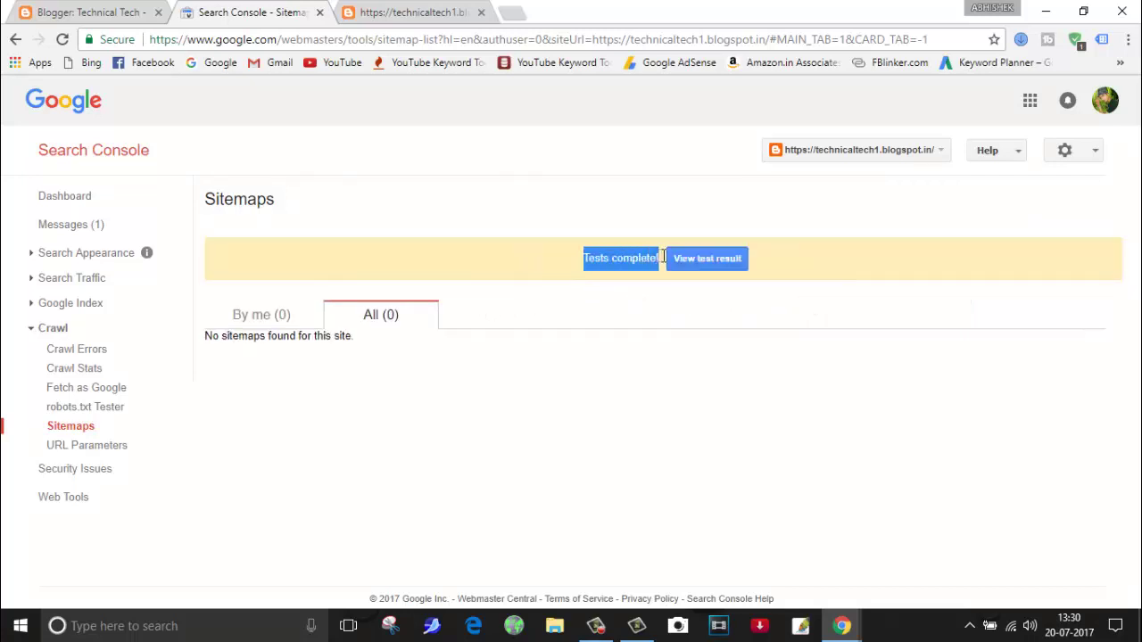
pyautogui.click(708, 259)
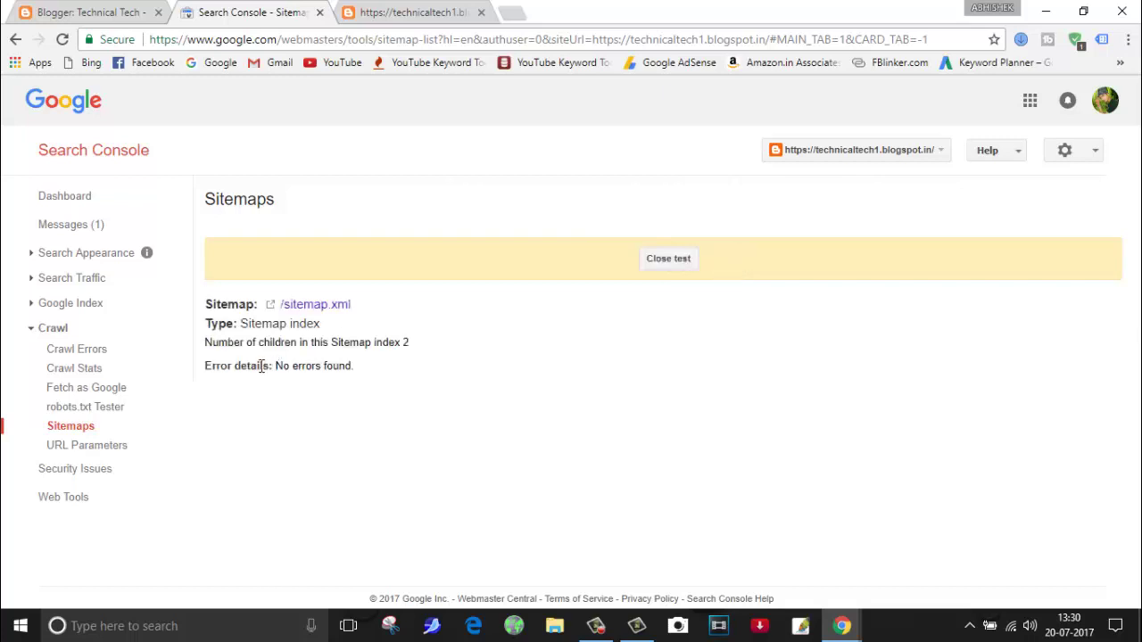
pyautogui.moveTo(278, 369); pyautogui.dragTo(361, 366)
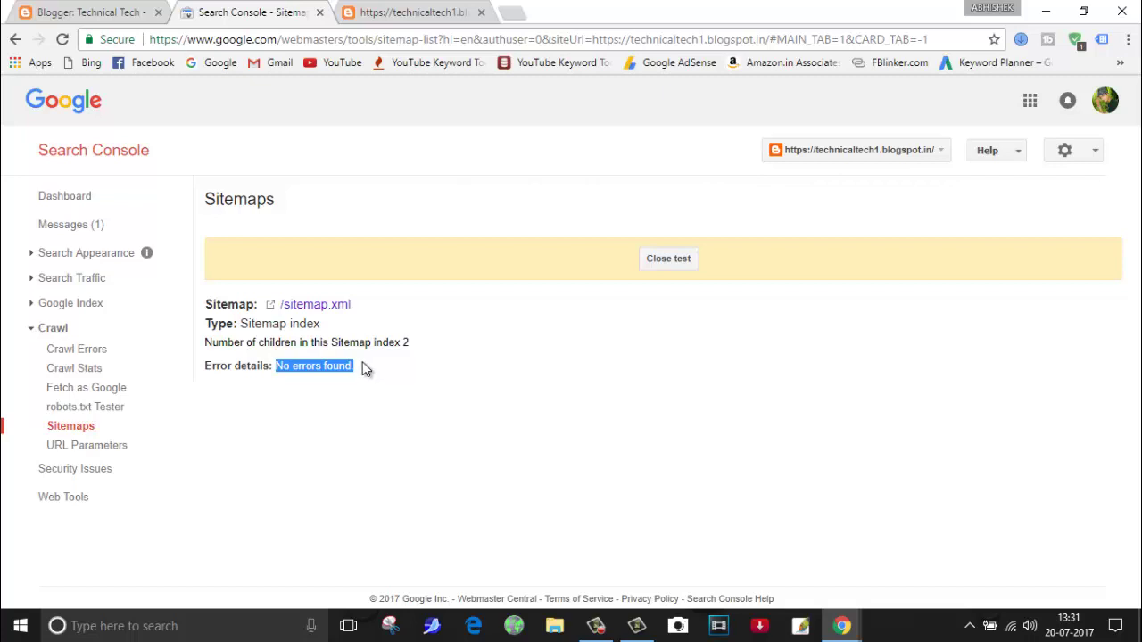
# Step: Close the test results, paste sitemap.xml into the sitemap field again, and submit it
pyautogui.click(670, 263)
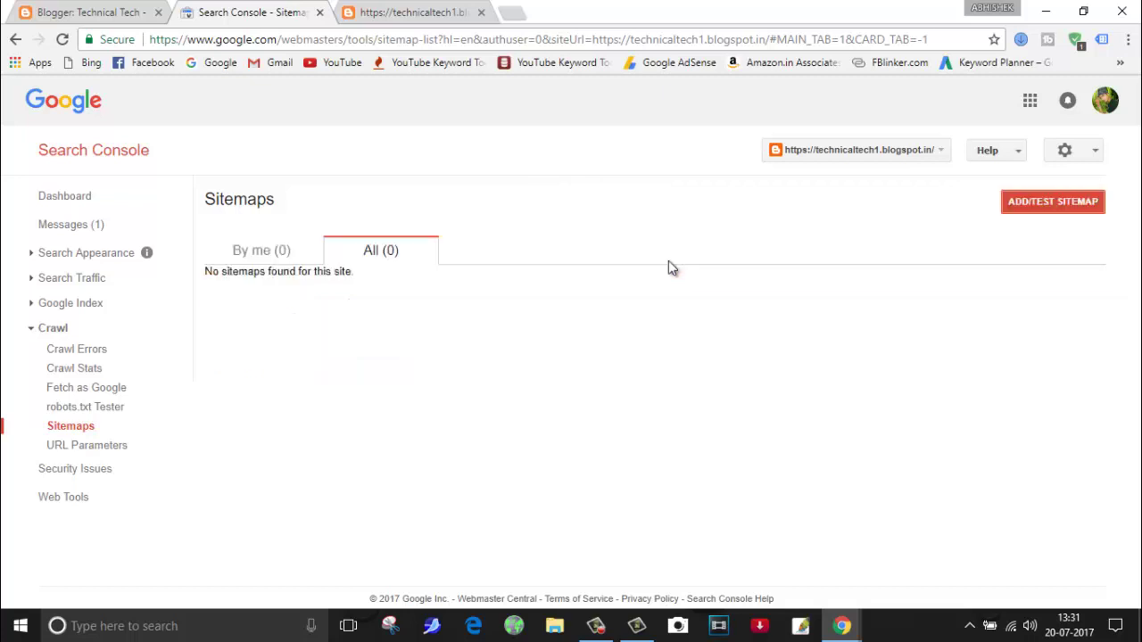
pyautogui.click(1052, 203)
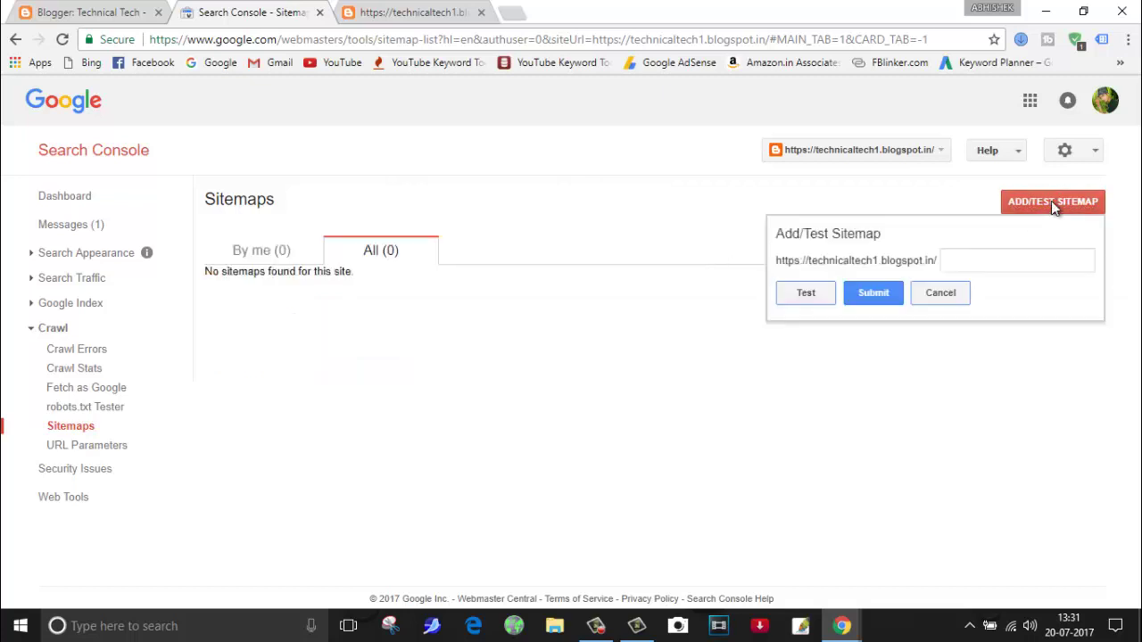
pyautogui.click(980, 263)
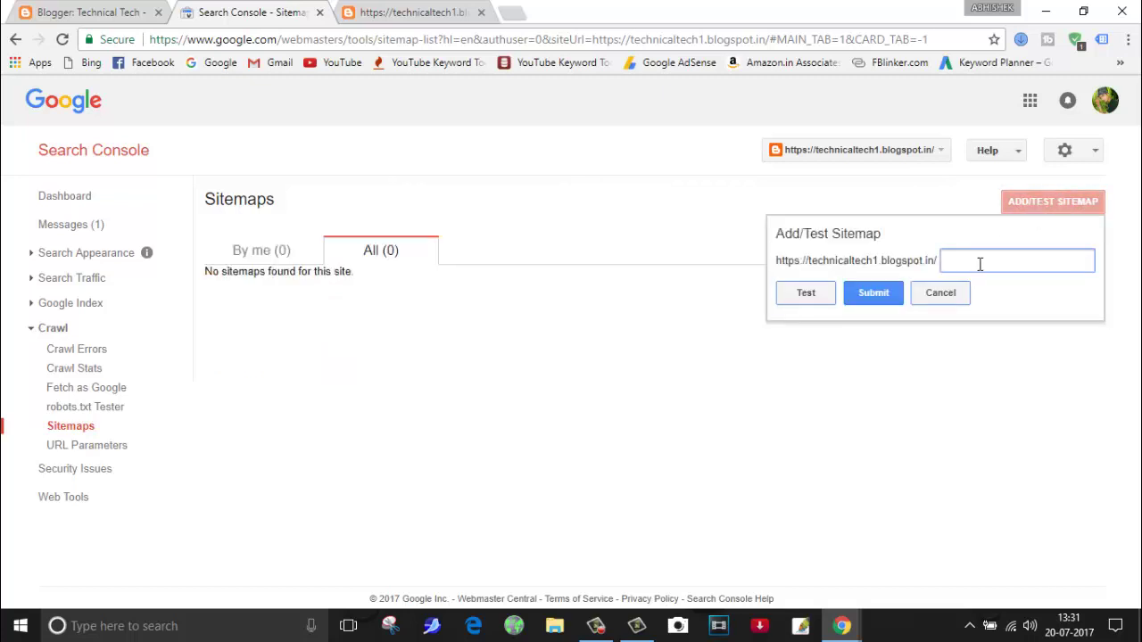
pyautogui.hotkey('ctrl', 'v')
pyautogui.click(881, 296)
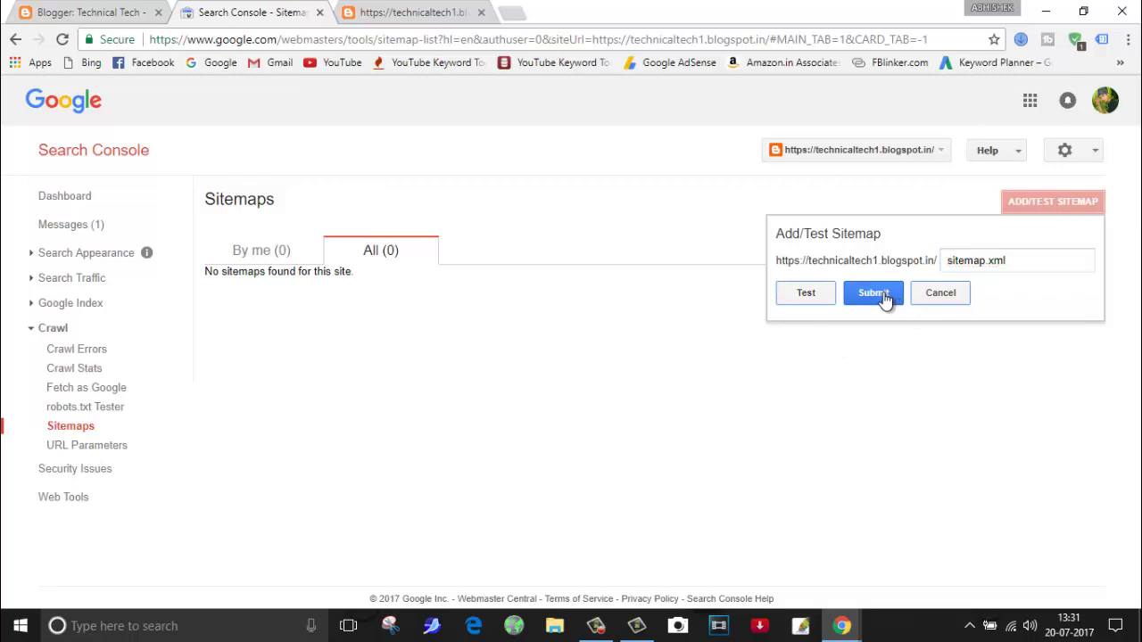